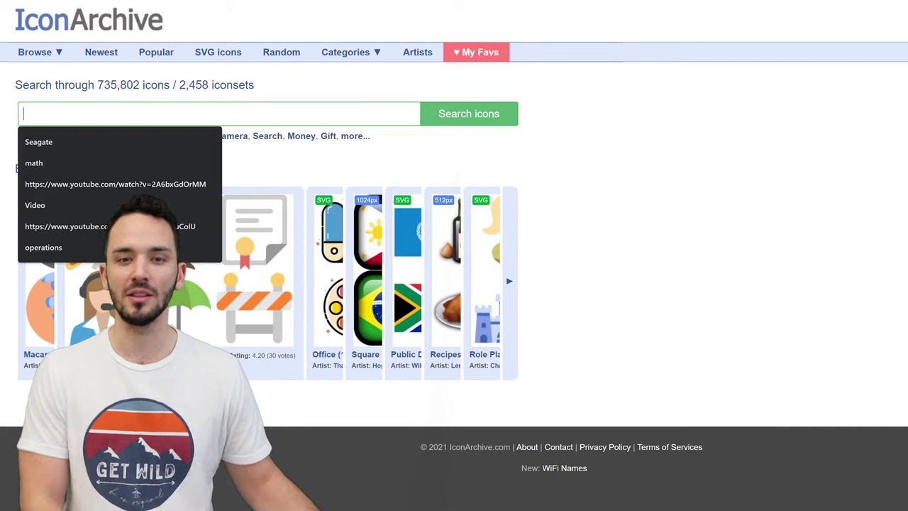
Search IconArchive for 'Google' icons.
{"action": "type", "text": "Google"}
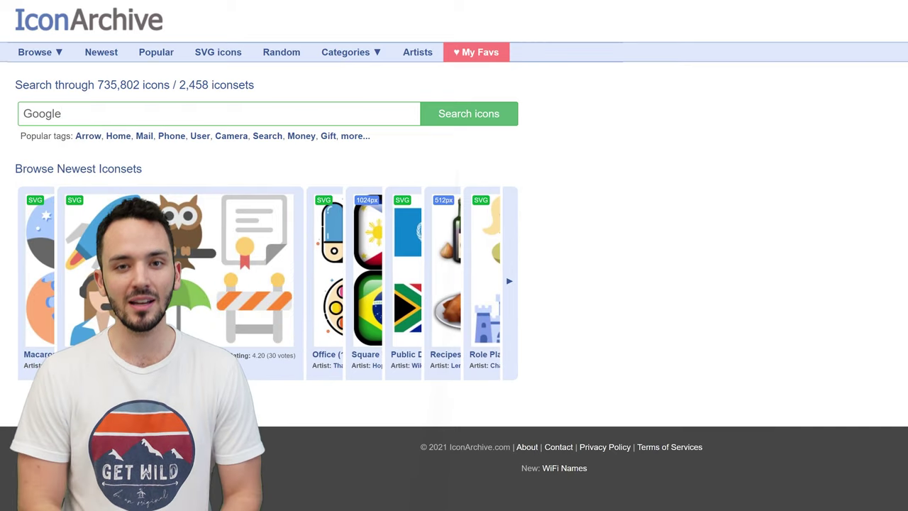
{"action": "key", "text": "Return"}
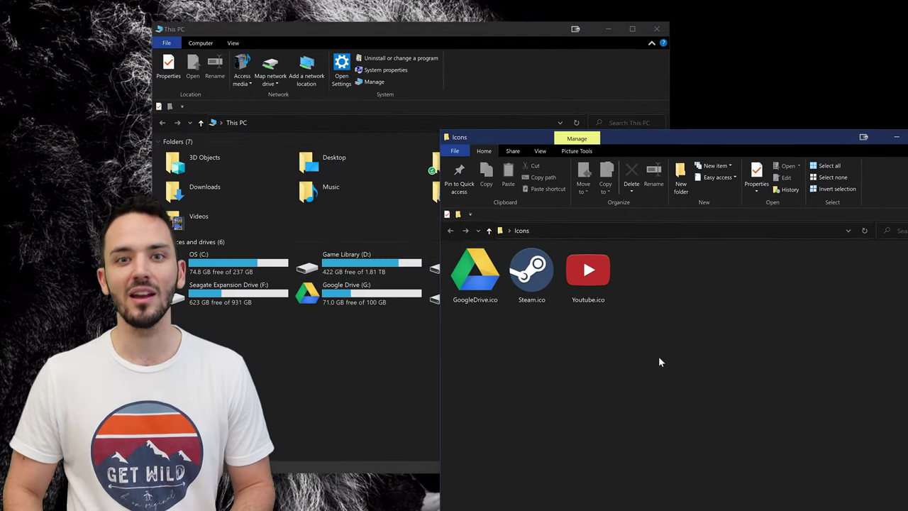
Select and deselect the three icon files, then move the Icons window beside This PC's drives.
{"action": "left_click_drag", "start_coordinate": [660, 362], "coordinate": [447, 242]}
{"action": "left_click", "coordinate": [594, 383]}
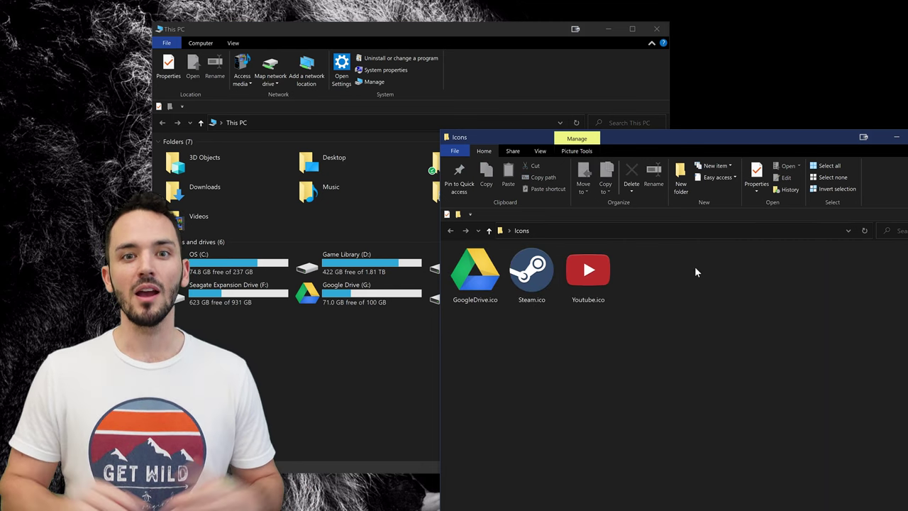
{"action": "left_click_drag", "start_coordinate": [630, 143], "coordinate": [703, 175]}
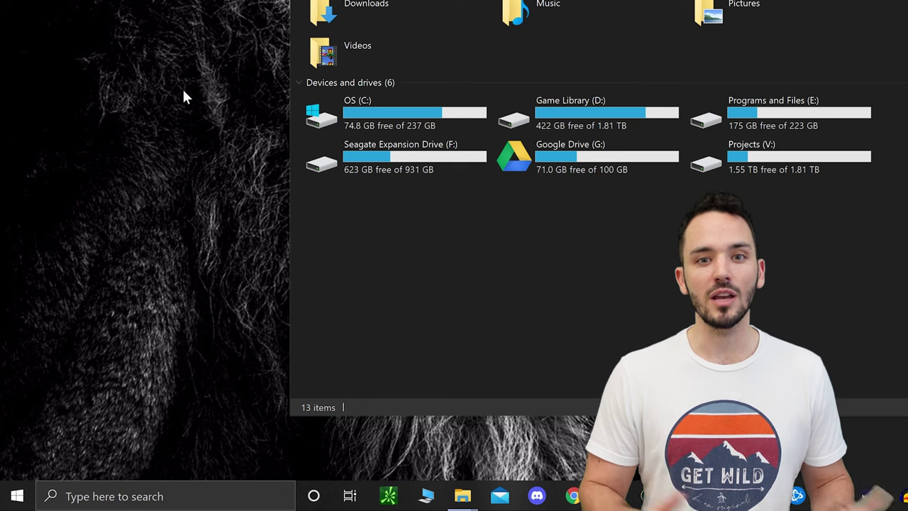
Launch Registry Editor, trying regedit in Run and then 'reg' in Start search.
{"action": "key", "text": "super+r"}
{"action": "type", "text": "regedit"}
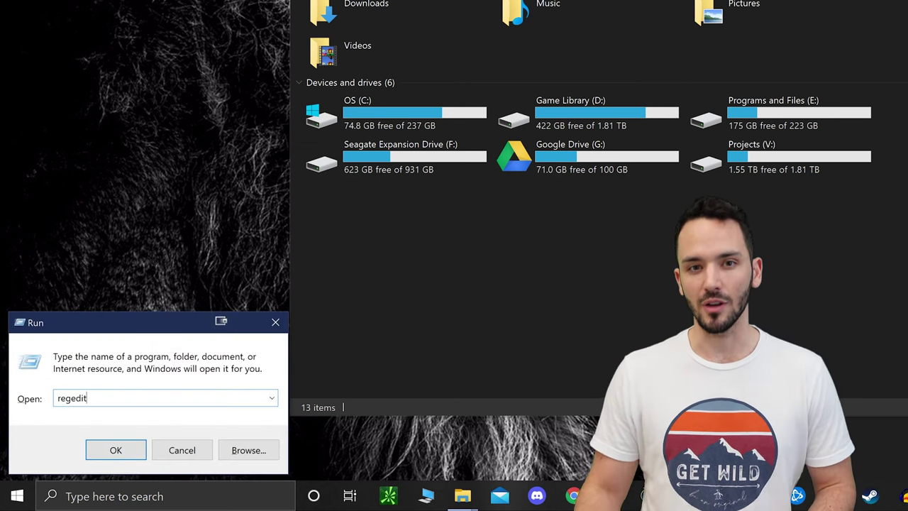
{"action": "key", "text": "super+s"}
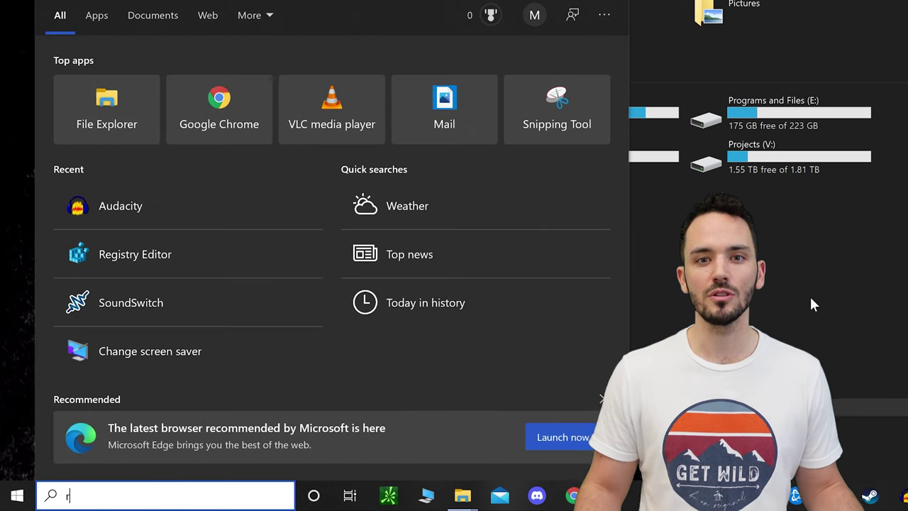
{"action": "type", "text": "reg"}
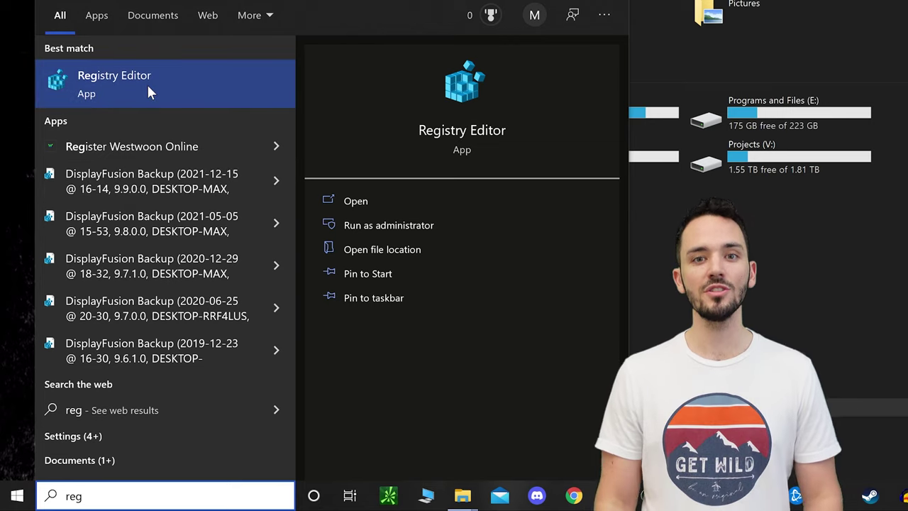
{"action": "left_click", "coordinate": [183, 87]}
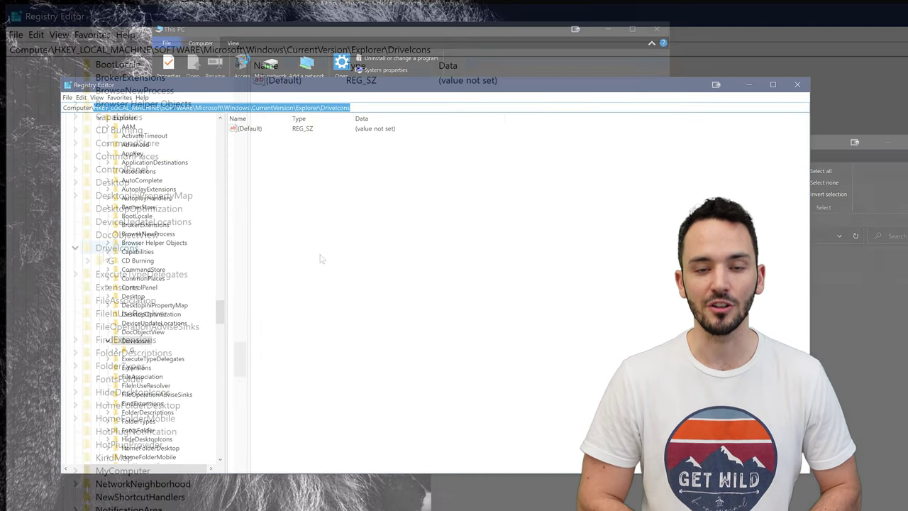
Create a new subkey under DriveIcons and name it D.
{"action": "left_click", "coordinate": [127, 344]}
{"action": "right_click", "coordinate": [121, 260]}
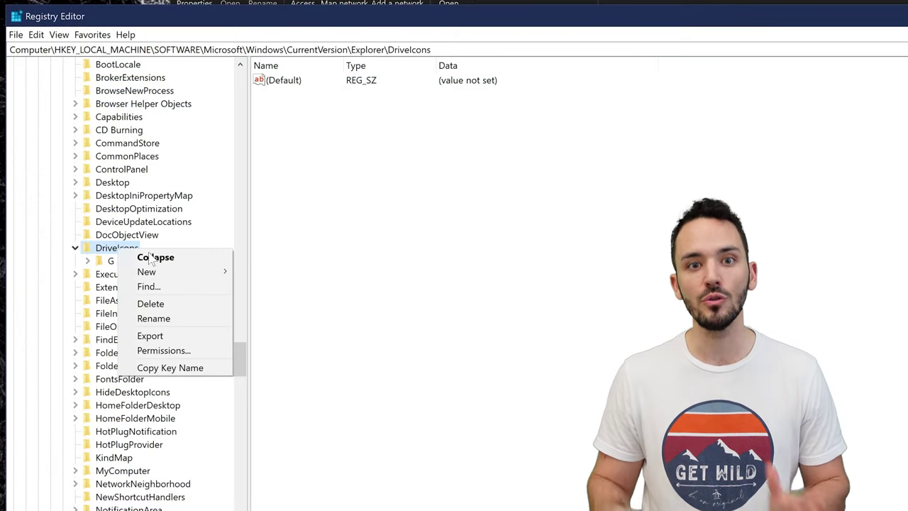
{"action": "mouse_move", "coordinate": [160, 275]}
{"action": "left_click", "coordinate": [259, 272]}
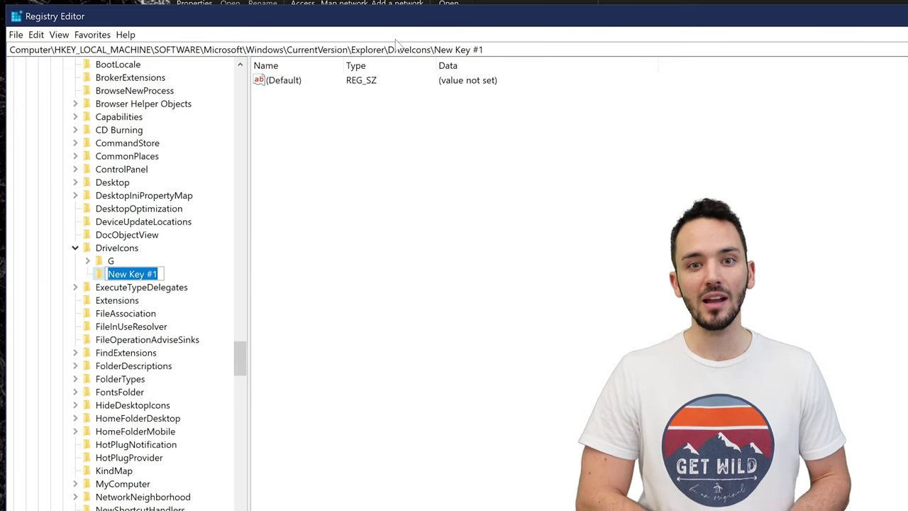
{"action": "left_click_drag", "start_coordinate": [397, 28], "coordinate": [492, 331]}
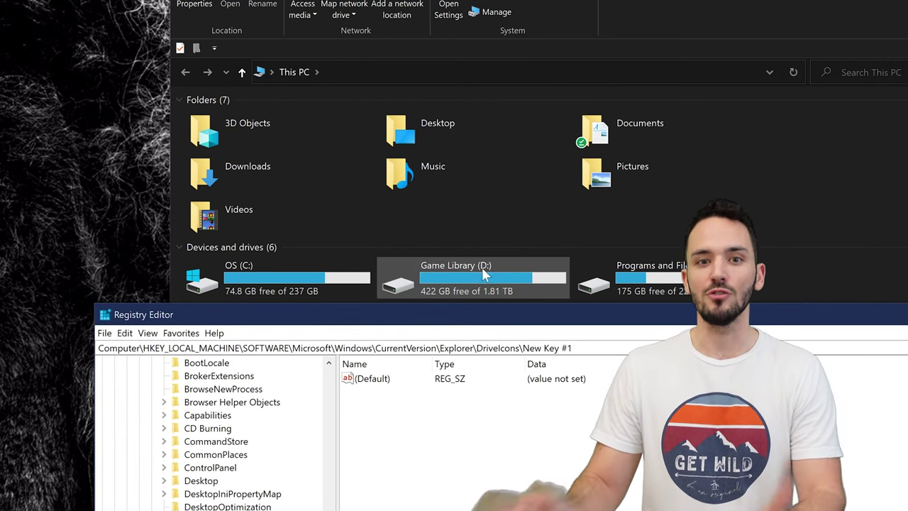
{"action": "left_click_drag", "start_coordinate": [487, 314], "coordinate": [489, 136]}
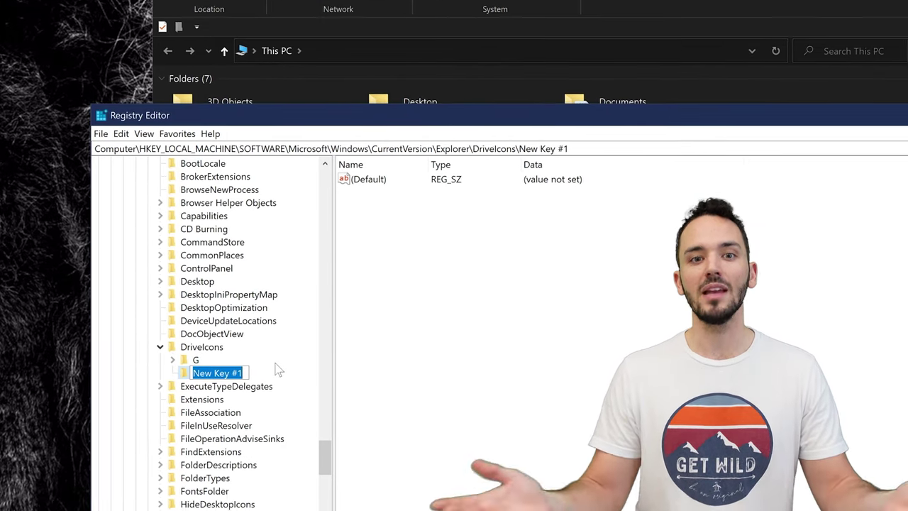
{"action": "type", "text": "D"}
{"action": "key", "text": "Return"}
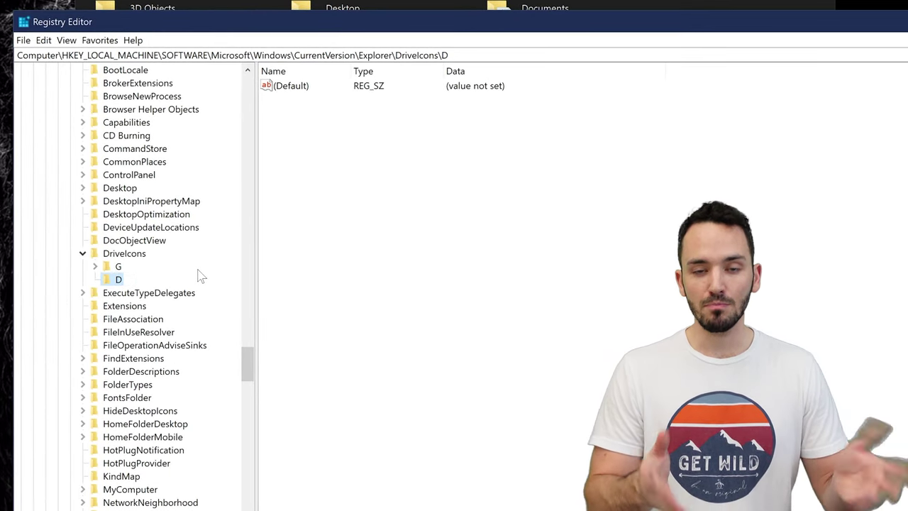
Create a subkey under D named DefaultIcon, matching G's DefaultIcon subkey.
{"action": "right_click", "coordinate": [115, 282]}
{"action": "mouse_move", "coordinate": [153, 301]}
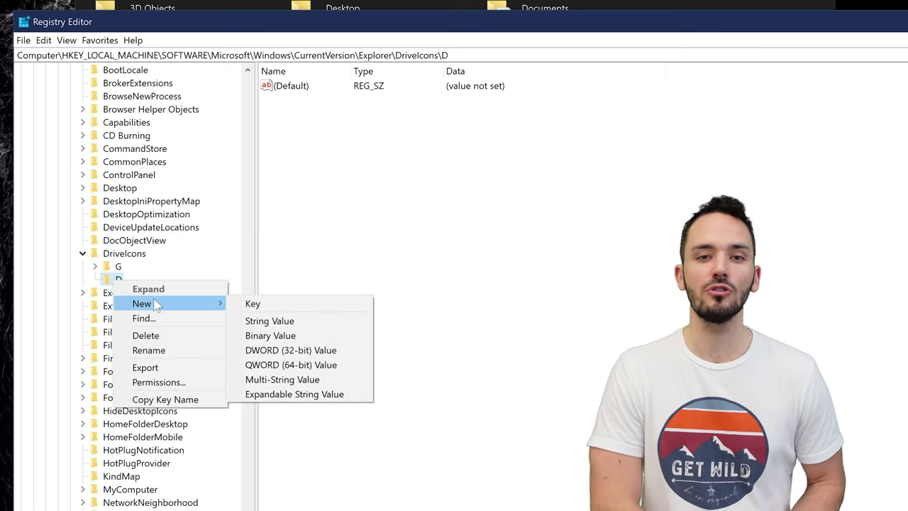
{"action": "left_click", "coordinate": [274, 305]}
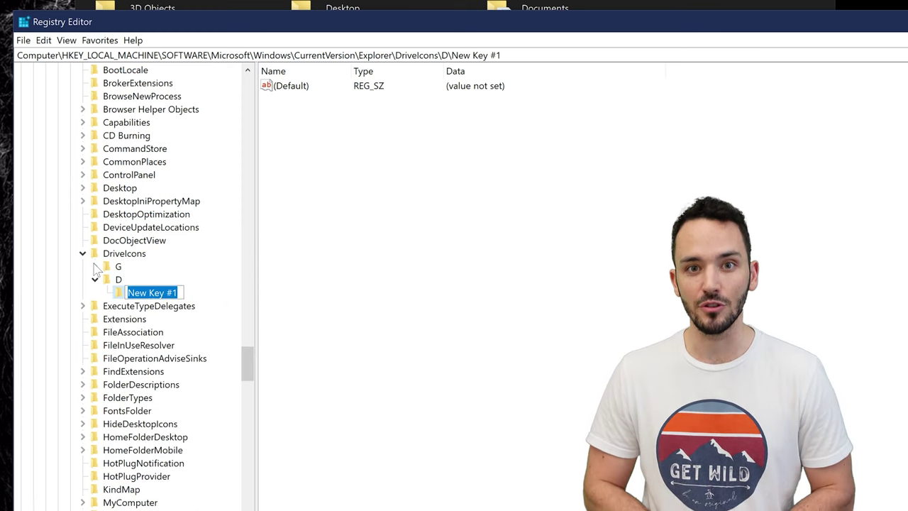
{"action": "left_click", "coordinate": [95, 267]}
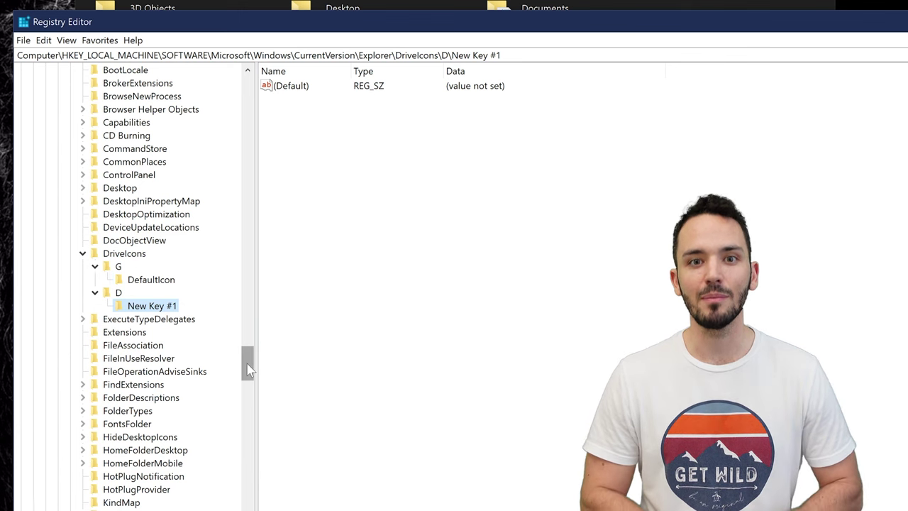
{"action": "left_click_drag", "start_coordinate": [248, 369], "coordinate": [248, 376]}
{"action": "right_click", "coordinate": [149, 240]}
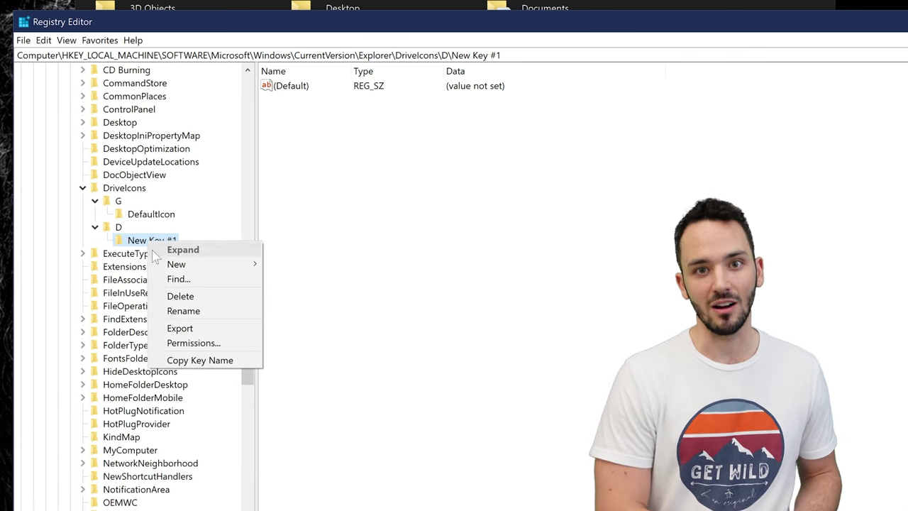
{"action": "left_click", "coordinate": [179, 312]}
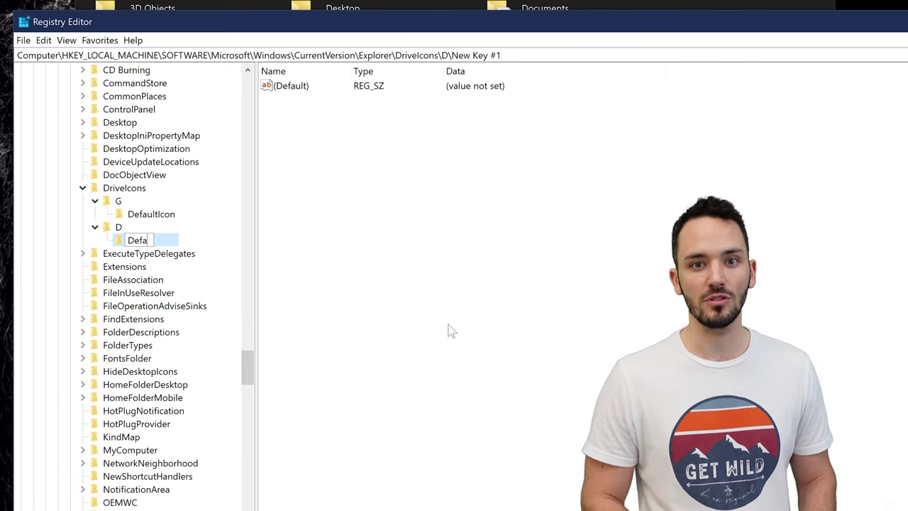
{"action": "type", "text": "DefaultIcon"}
{"action": "key", "text": "Return"}
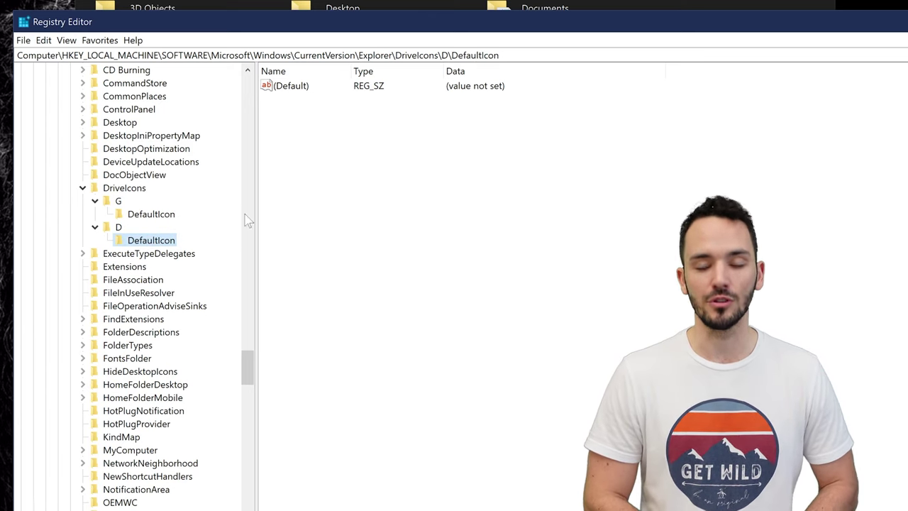
Open the DefaultIcon (Default) value for editing.
{"action": "left_click", "coordinate": [289, 87]}
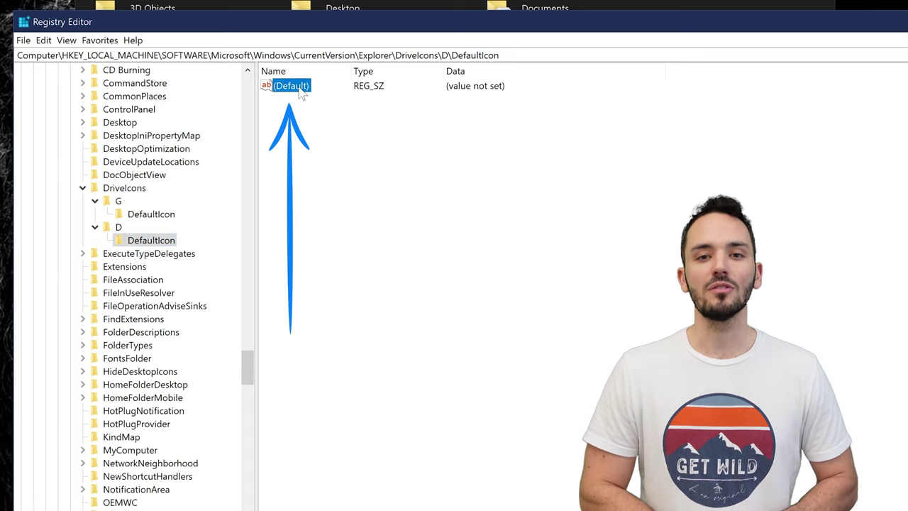
{"action": "double_click", "coordinate": [301, 90]}
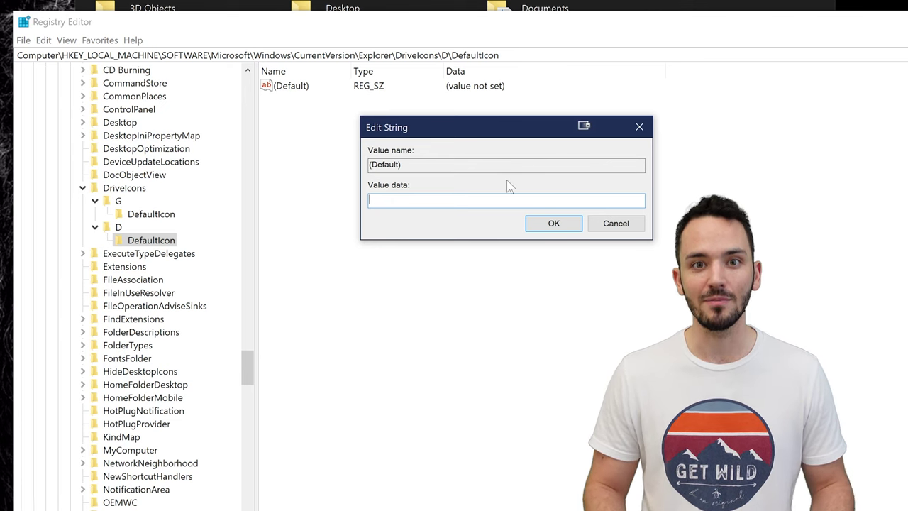
{"action": "left_click_drag", "start_coordinate": [527, 128], "coordinate": [396, 100]}
{"action": "key", "text": "alt+Tab"}
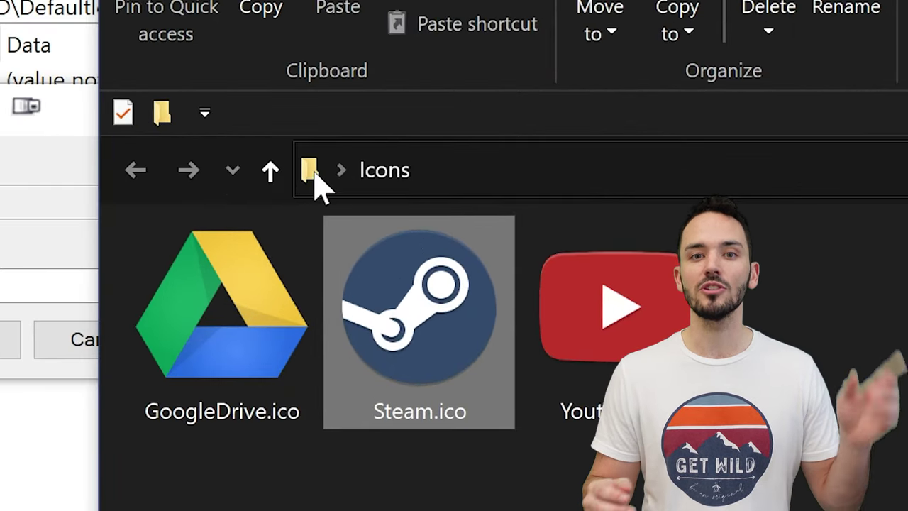
Copy the Icons folder path from Explorer and save the value as that path plus \Steam.ico.
{"action": "left_click", "coordinate": [576, 130]}
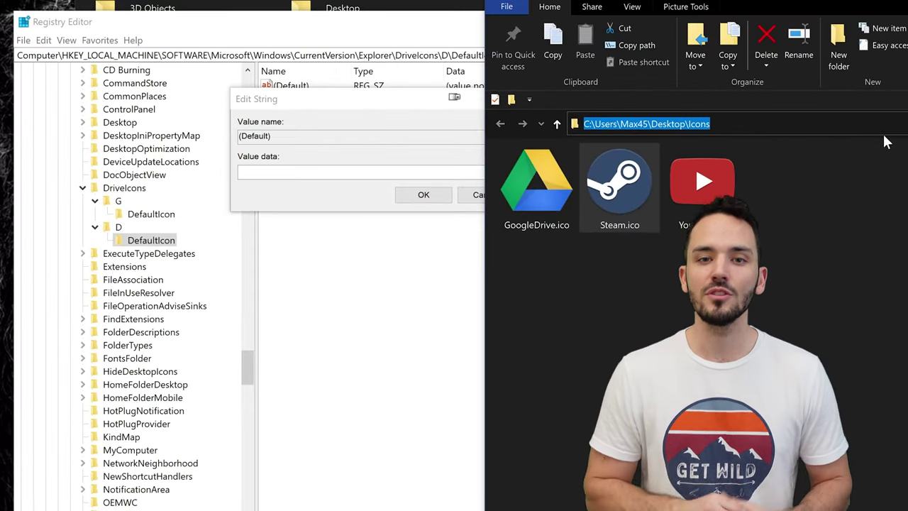
{"action": "right_click", "coordinate": [638, 125]}
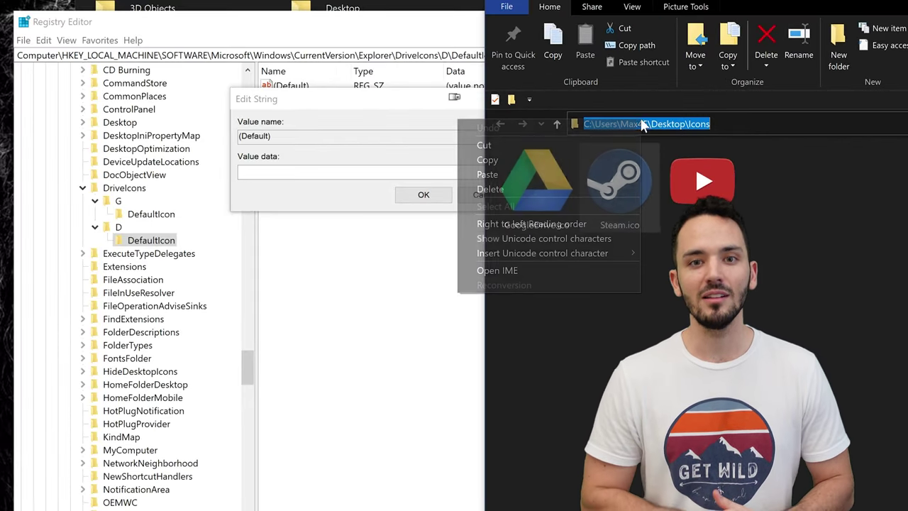
{"action": "left_click", "coordinate": [499, 159]}
{"action": "key", "text": "alt+Tab"}
{"action": "key", "text": "ctrl+v"}
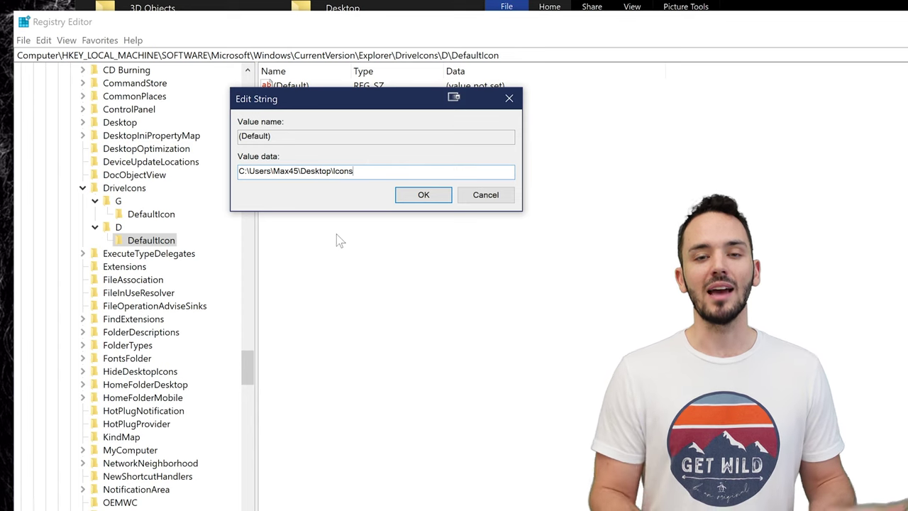
{"action": "type", "text": "\\Steam.ico"}
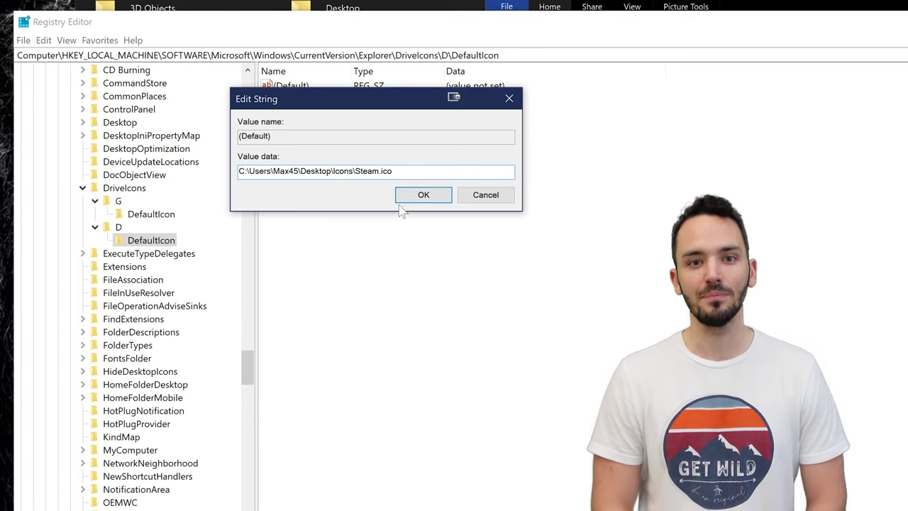
{"action": "left_click", "coordinate": [419, 197]}
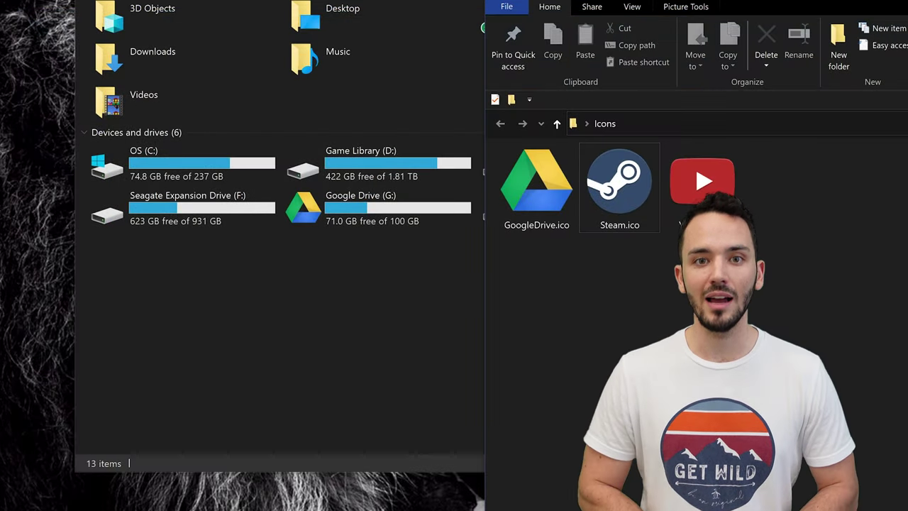
Bring This PC forward and check that Game Library (D:) now shows the Steam icon.
{"action": "left_click", "coordinate": [643, 270]}
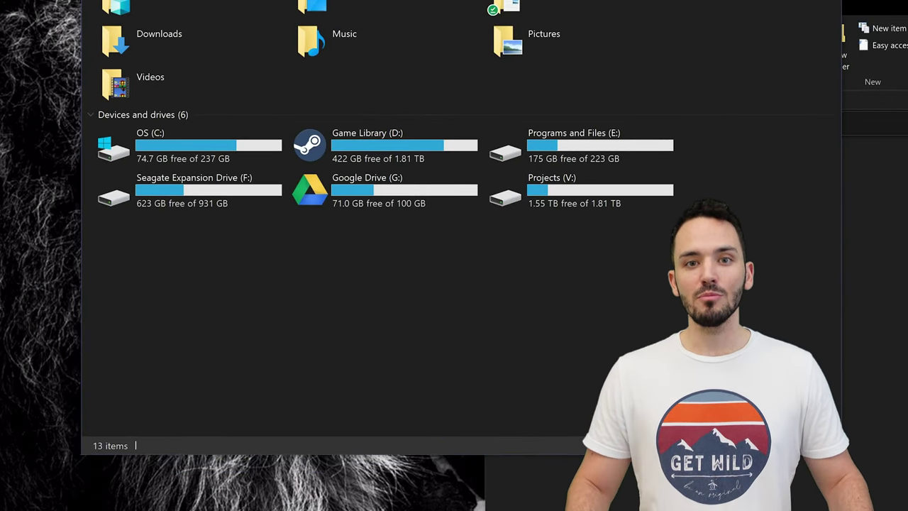
{"action": "left_click", "coordinate": [347, 162]}
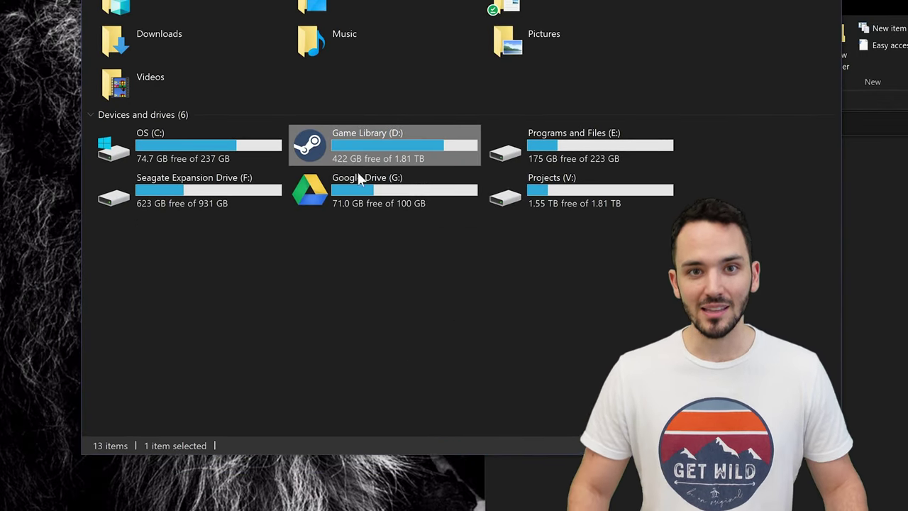
{"action": "left_click", "coordinate": [430, 298]}
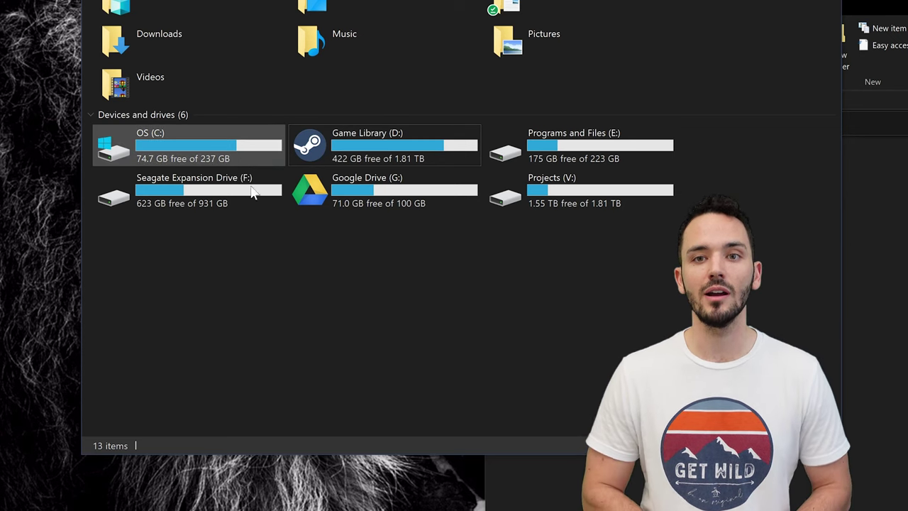
{"action": "left_click", "coordinate": [323, 144]}
{"action": "left_click", "coordinate": [364, 326]}
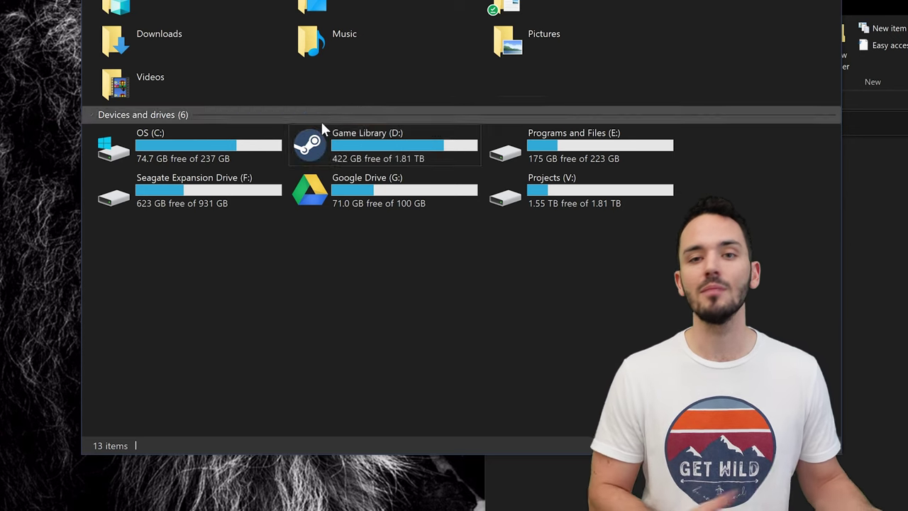
{"action": "left_click", "coordinate": [300, 142]}
{"action": "left_click", "coordinate": [419, 380]}
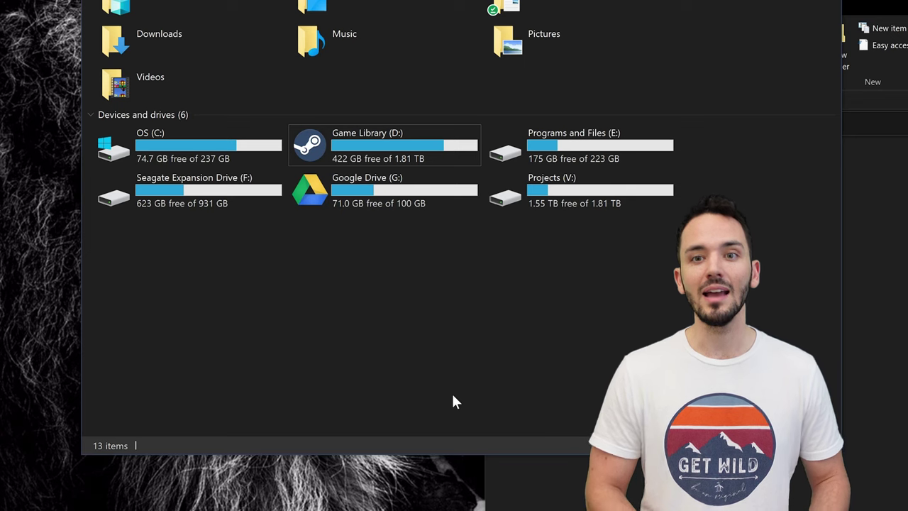